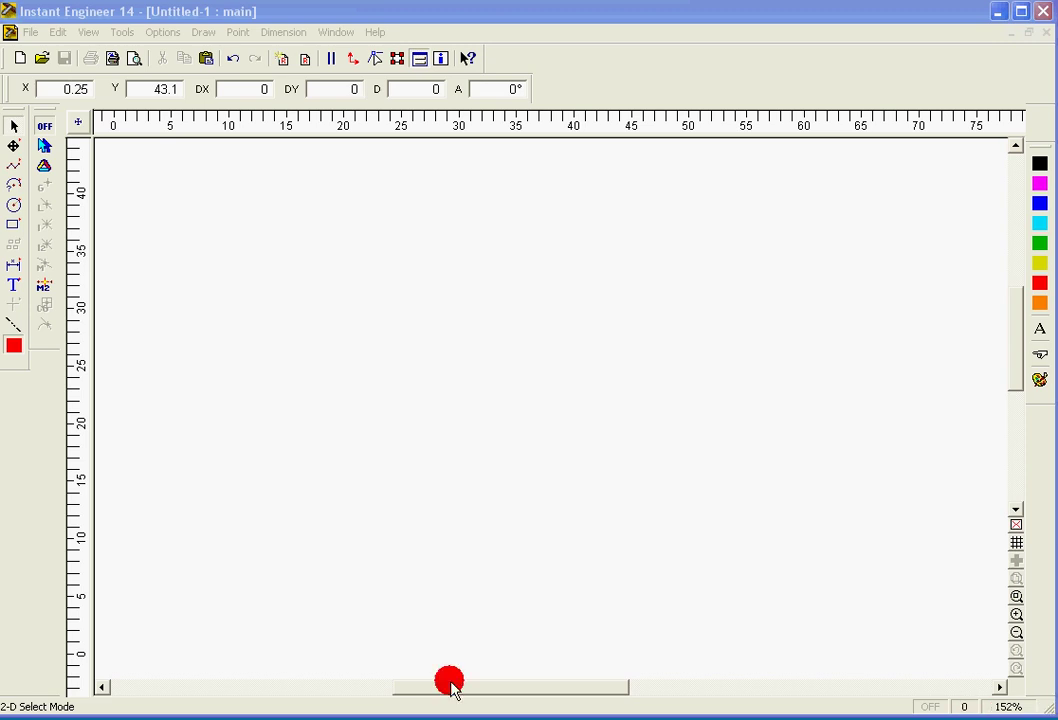
Step: Draw a box from corner 0,0 to roughly 44,44 (44.26 by 44.42)
left_click(14, 226)
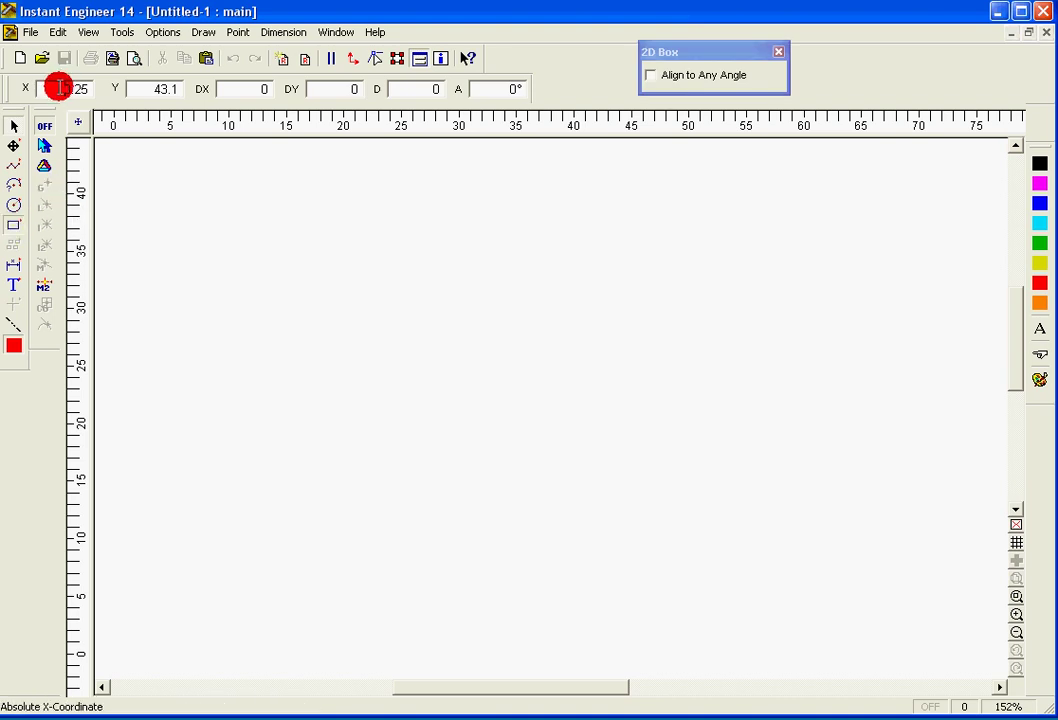
left_click_drag(60, 87, 116, 85)
key("Tab")
left_click(113, 157)
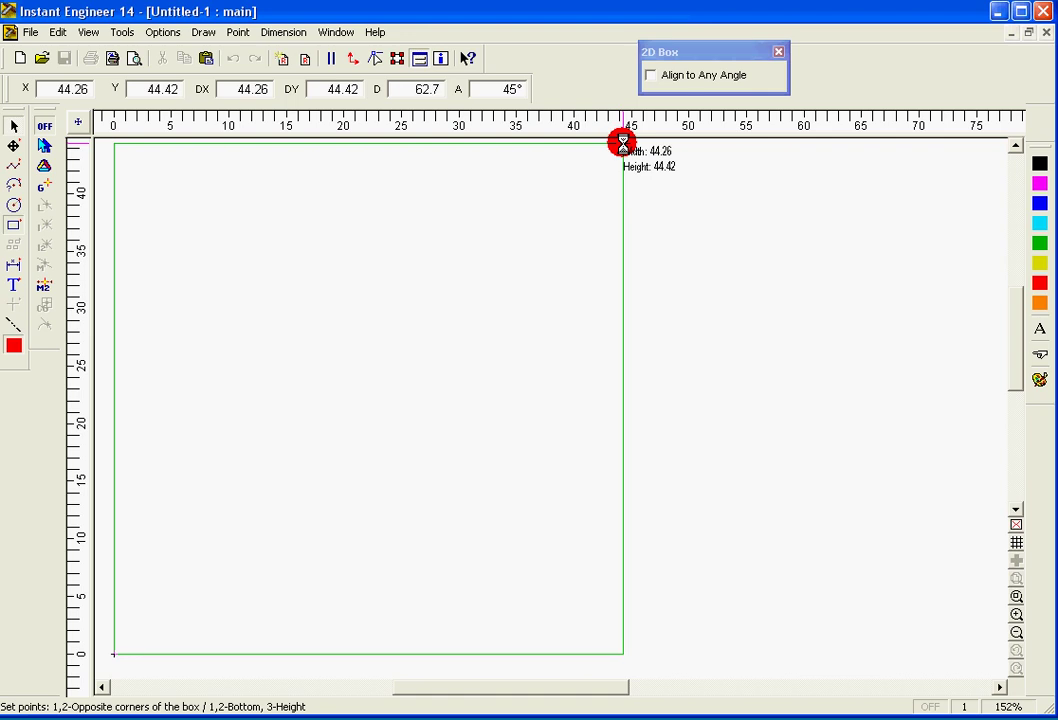
left_click(622, 144)
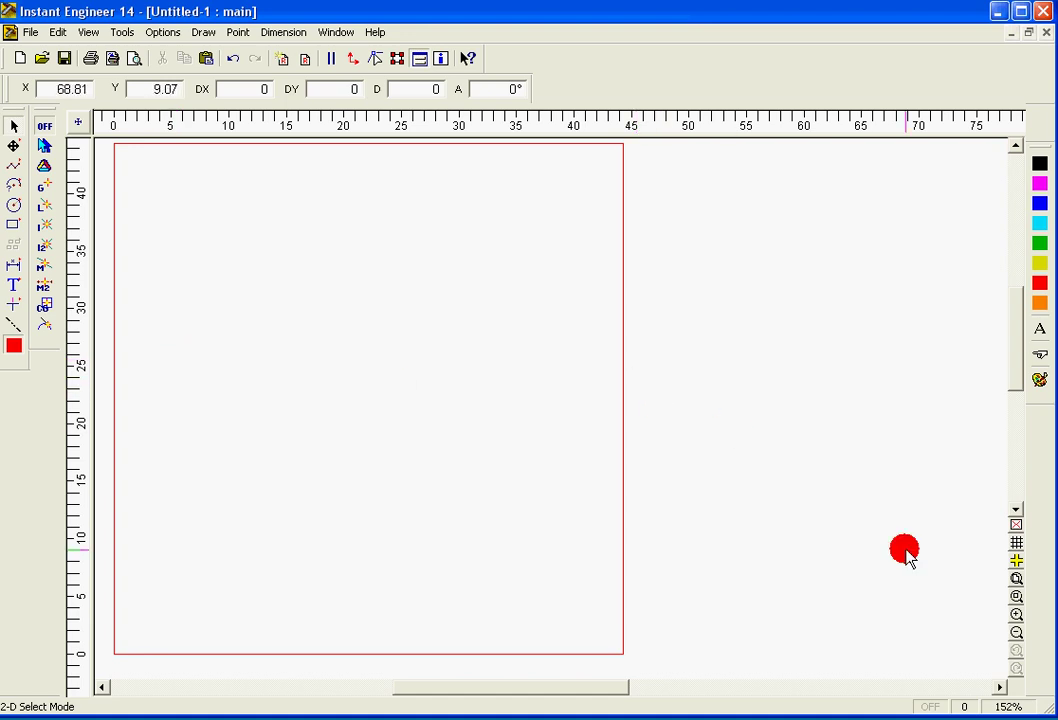
left_click(1016, 578)
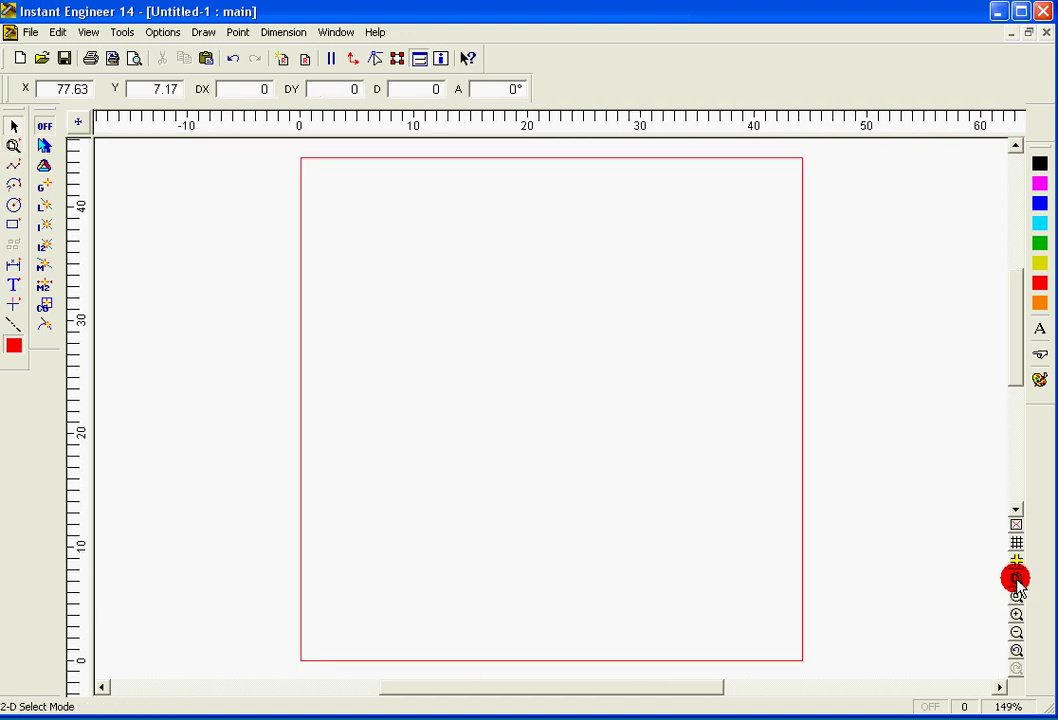
left_click(1016, 596)
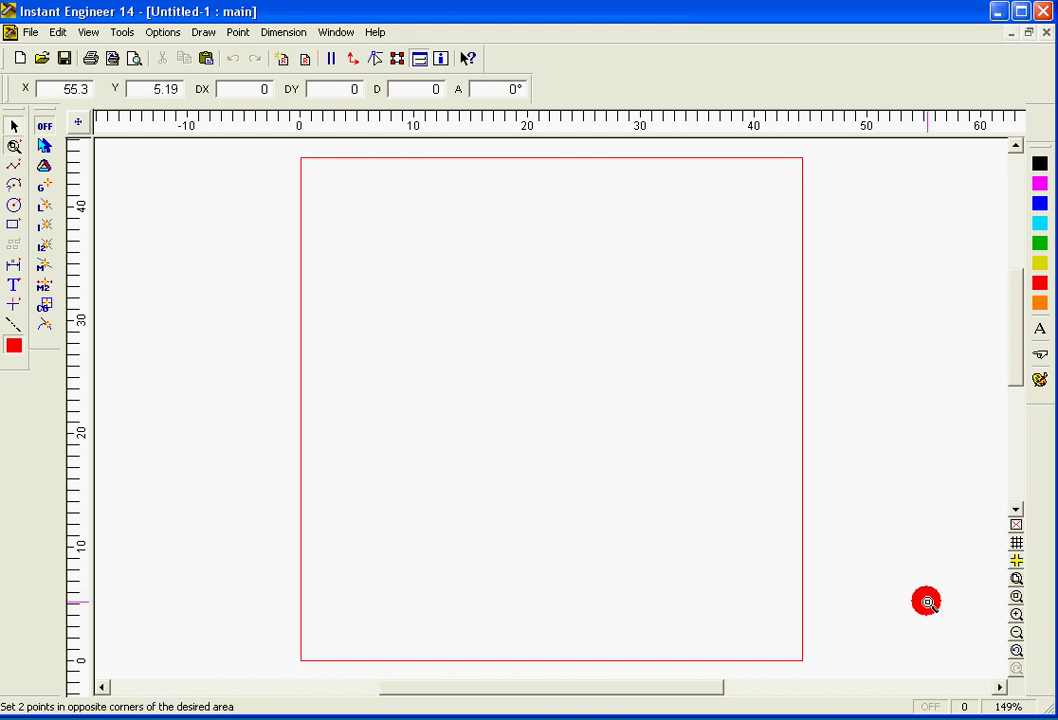
left_click(769, 613)
left_click(829, 669)
left_click(1016, 645)
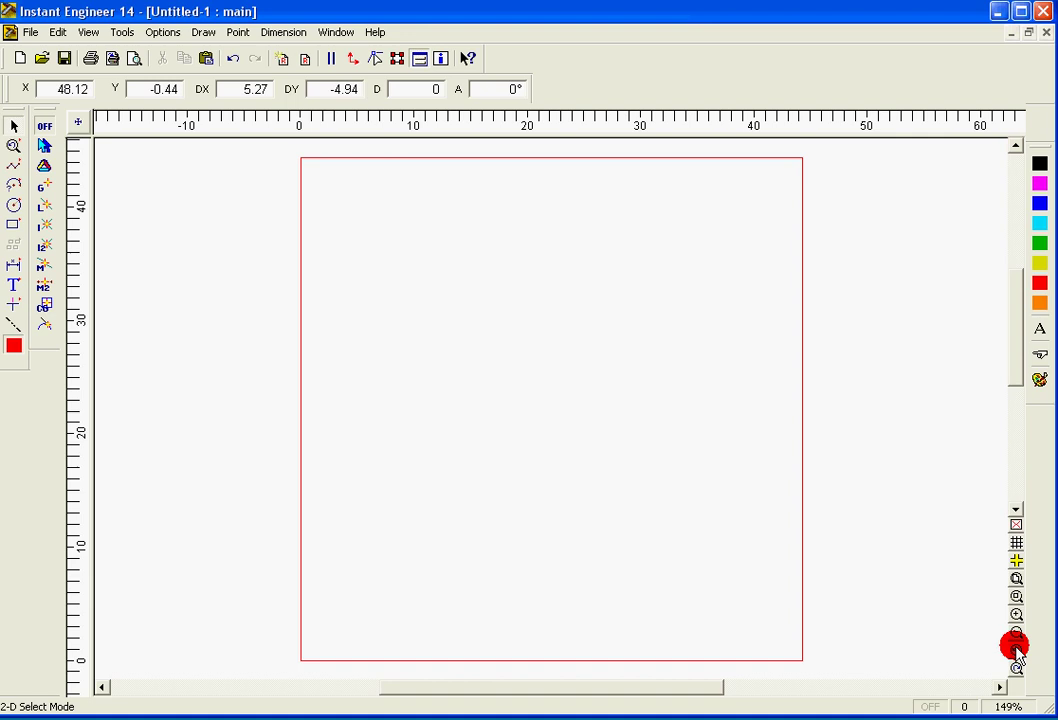
left_click(605, 432)
left_click(14, 285)
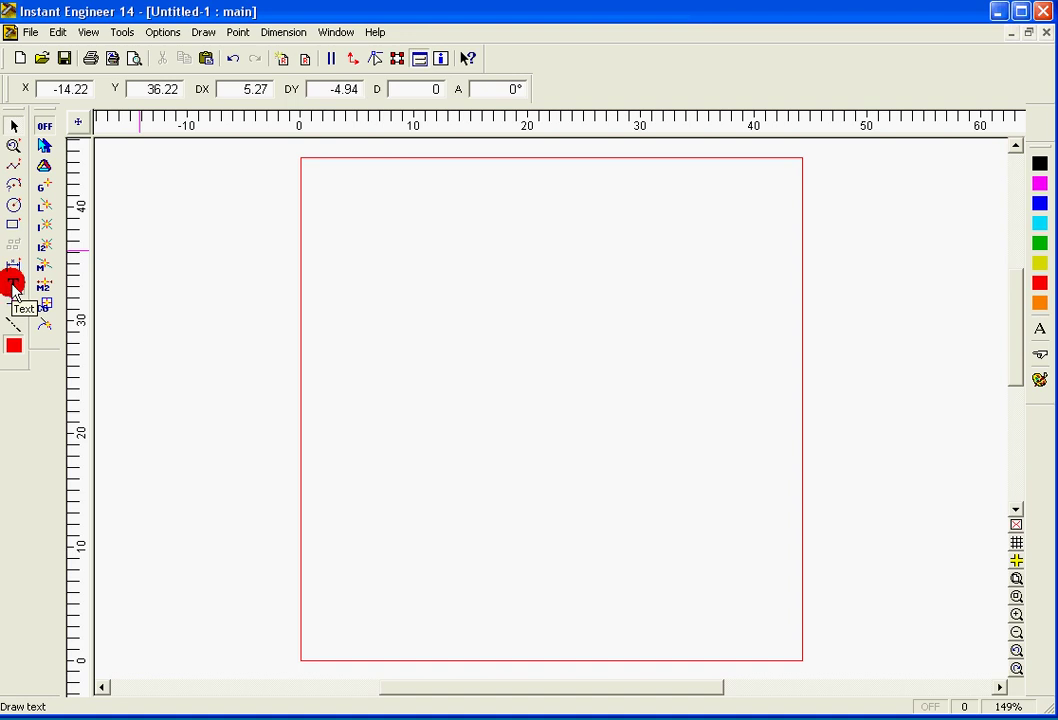
Step: Start a text entry reading 'Test' in the Comic Sans MS font
left_click(13, 285)
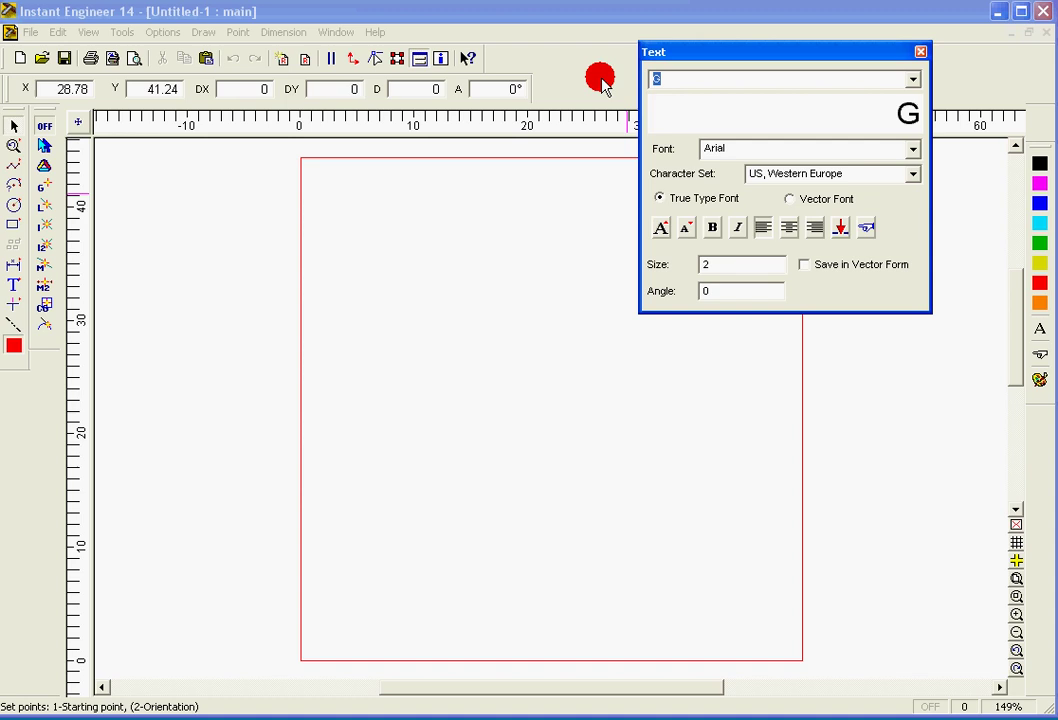
type("Test")
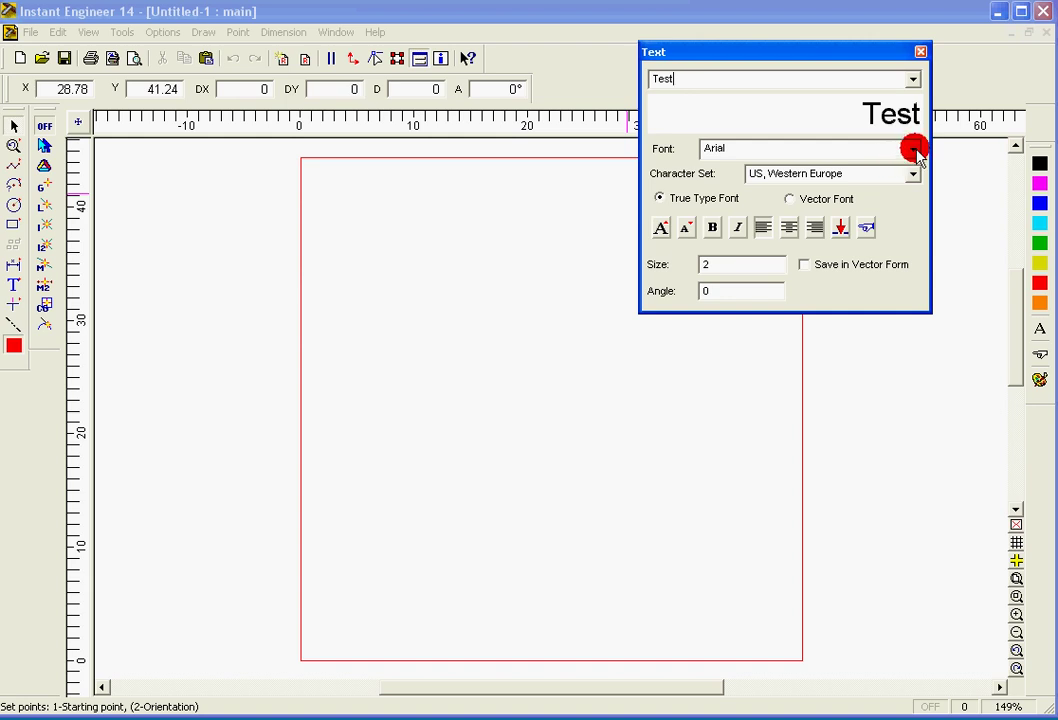
left_click(913, 149)
scroll(987, 268, "down", 2)
scroll(987, 268, "down", 2)
left_click(880, 243)
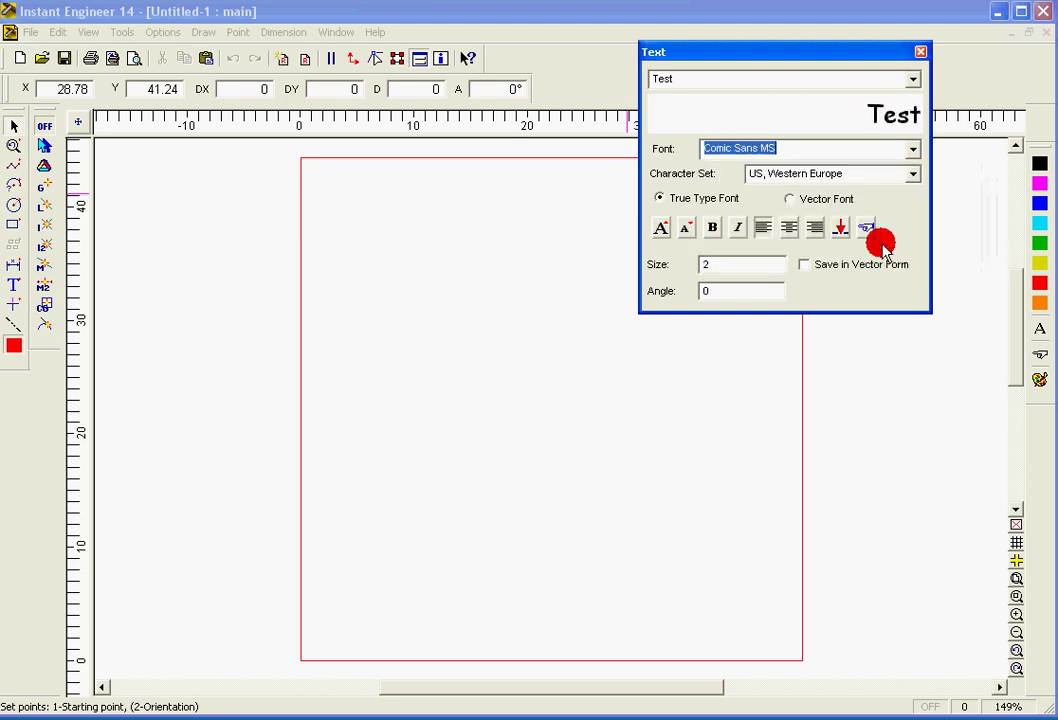
Step: Make the text bold, saved in vector form, at size 10
left_click(712, 229)
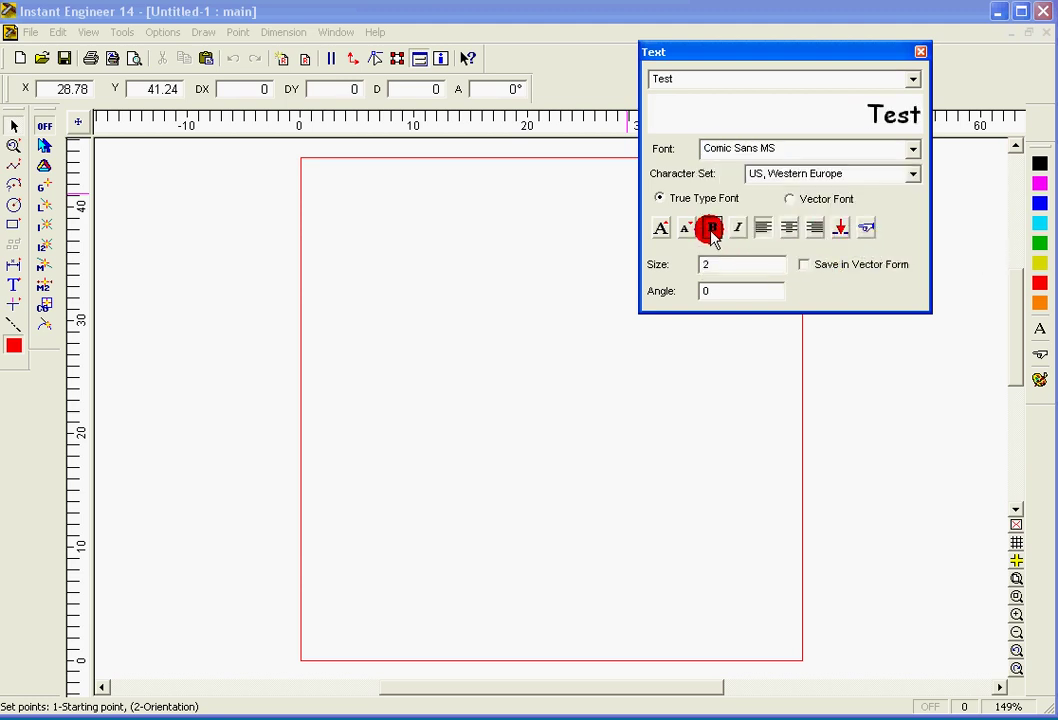
left_click(804, 265)
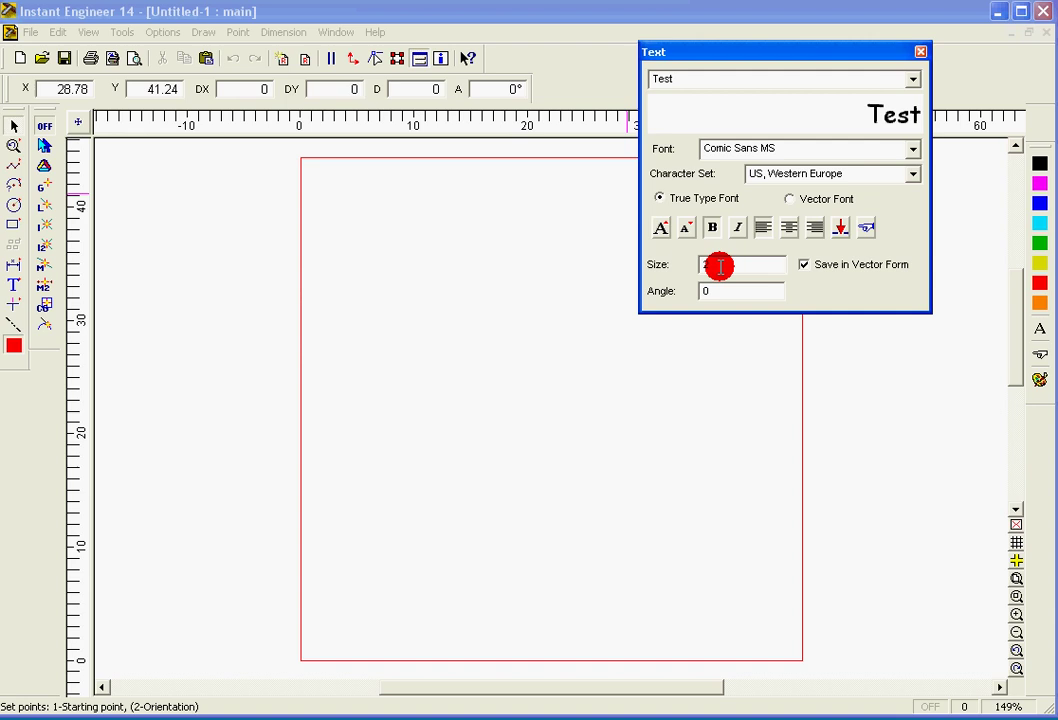
left_click_drag(722, 265, 680, 268)
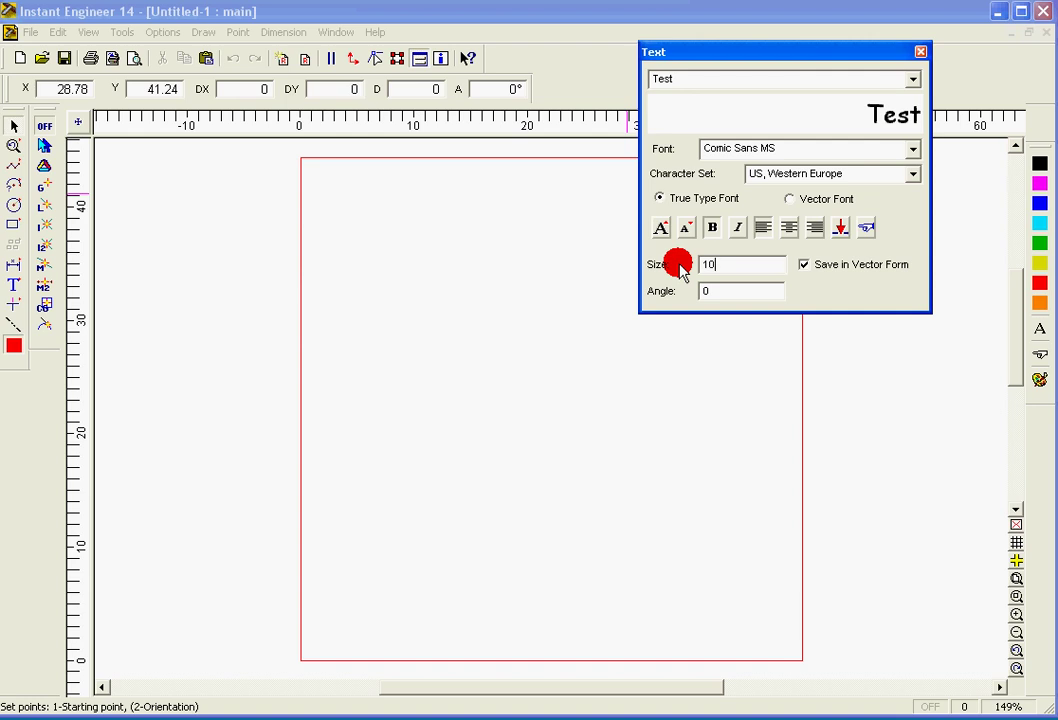
key("Return")
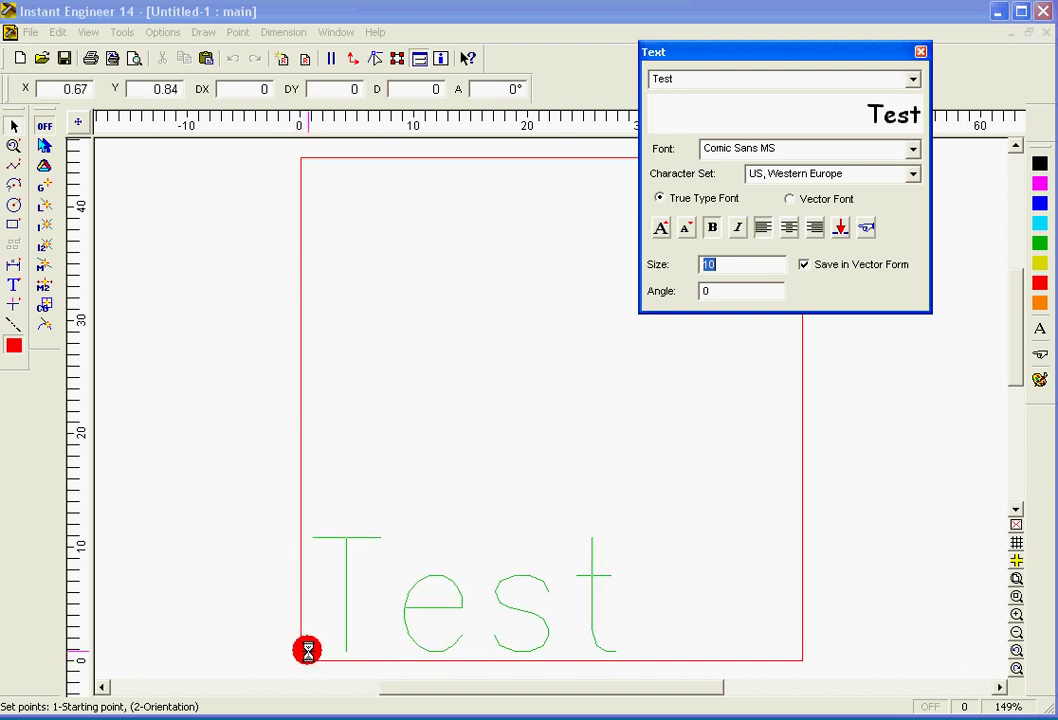
Step: Place the 'Test' text and move it to the box's bottom-left corner
left_click(384, 525)
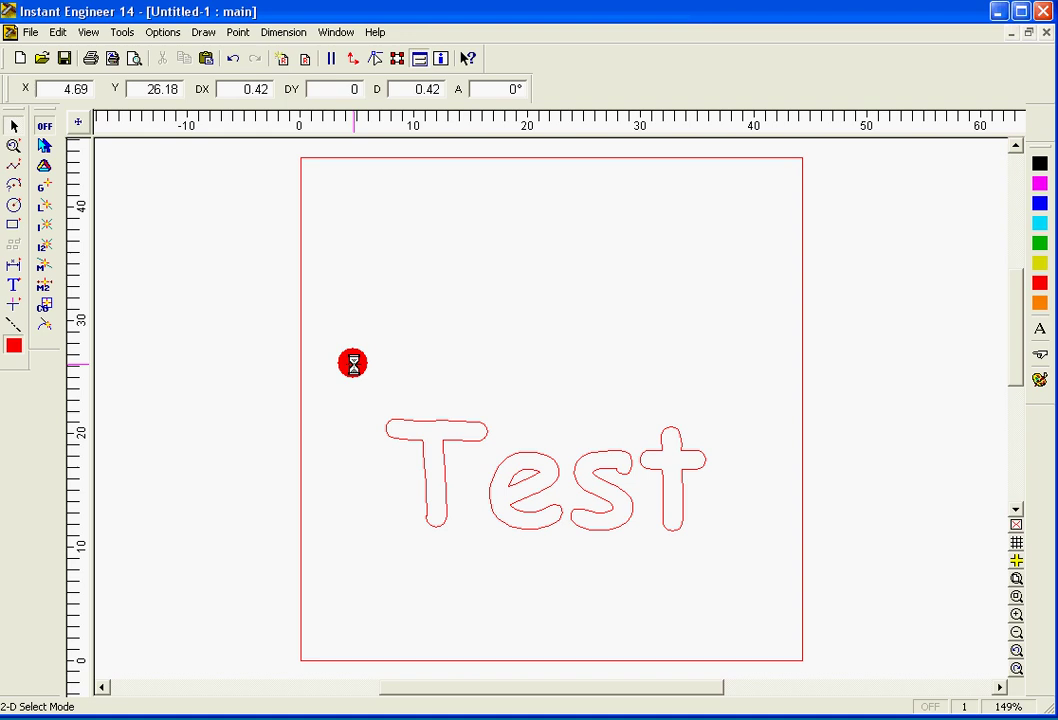
left_click_drag(350, 363, 724, 541)
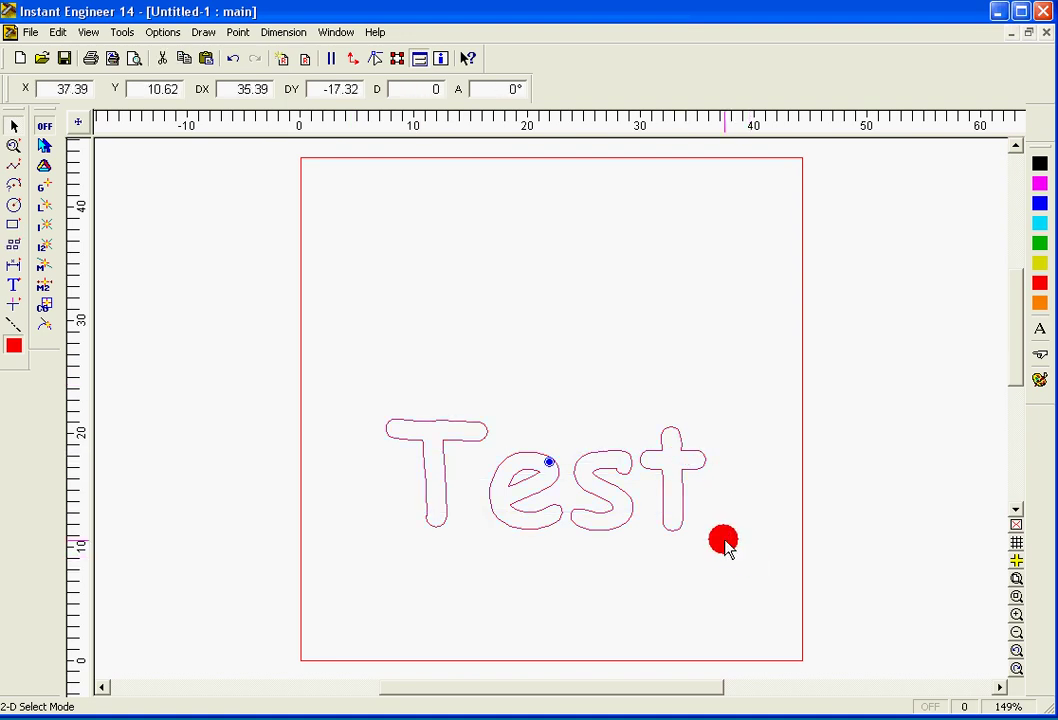
left_click(549, 462)
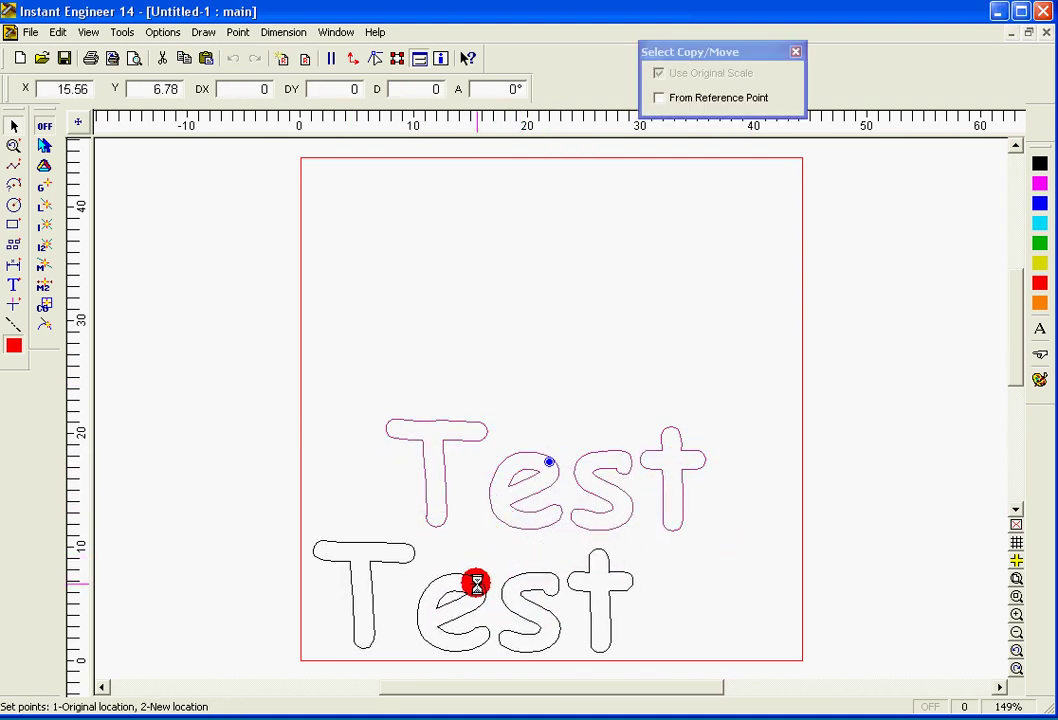
left_click(473, 585)
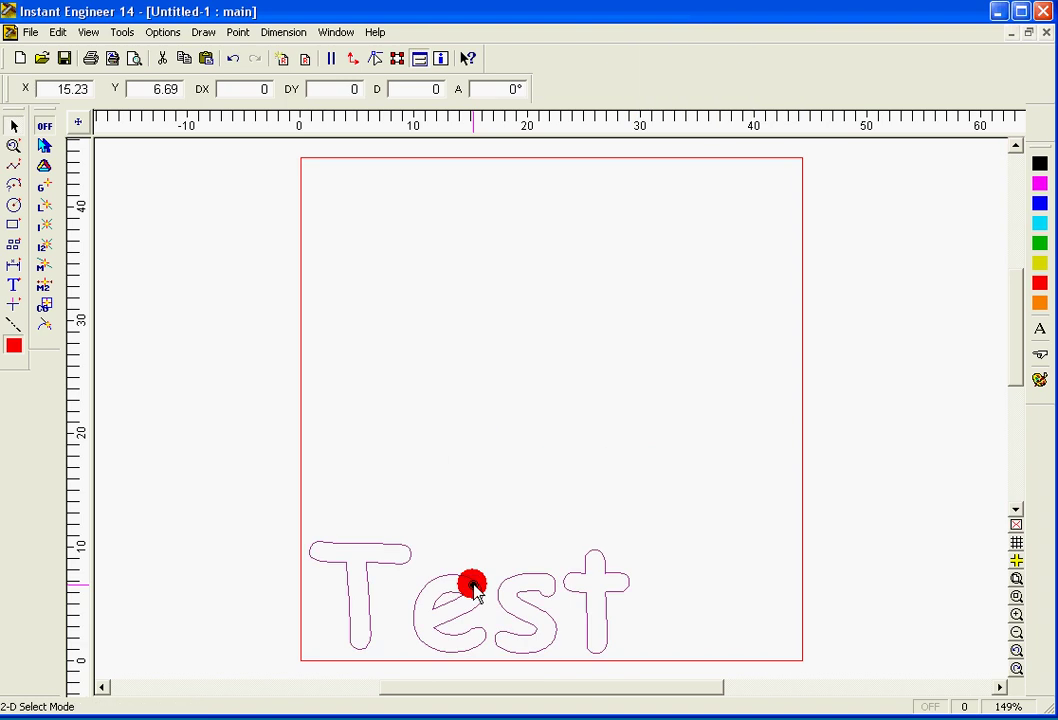
left_click(584, 492)
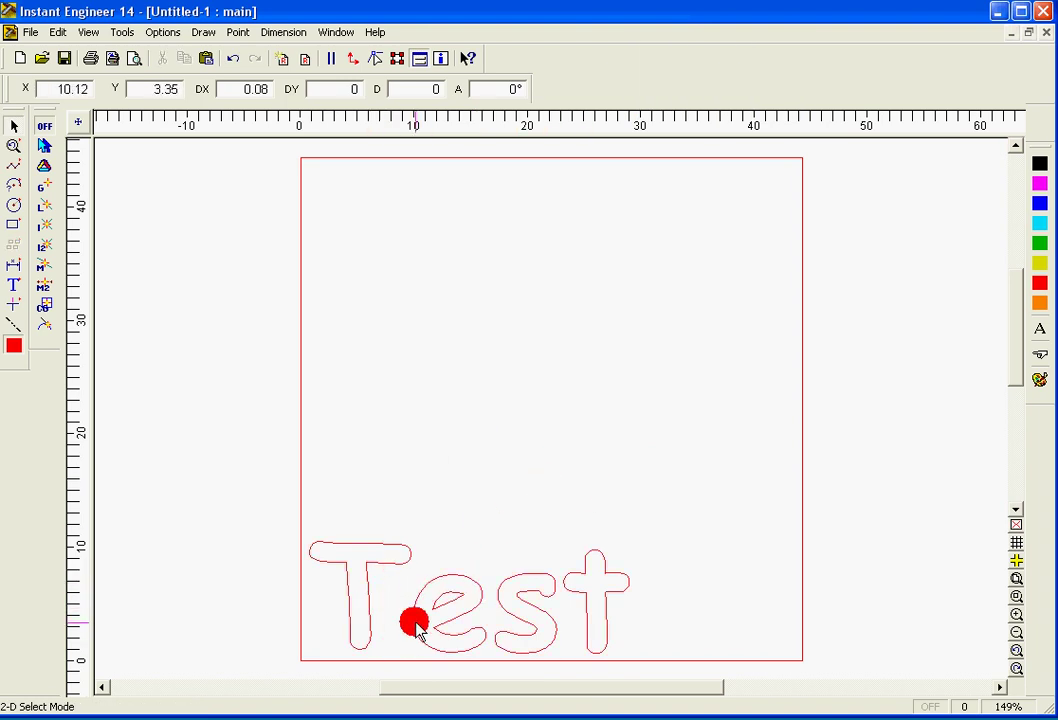
Step: Shift the 'est' letters slightly left, closer to the 'T'
left_click_drag(682, 494, 406, 671)
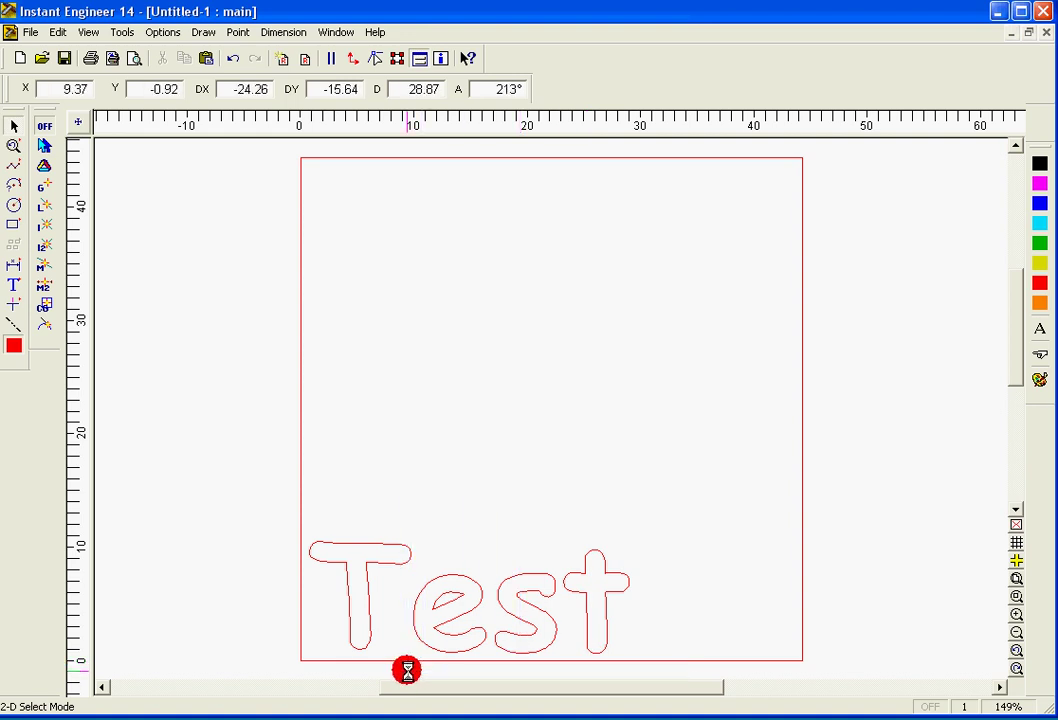
left_click(542, 582)
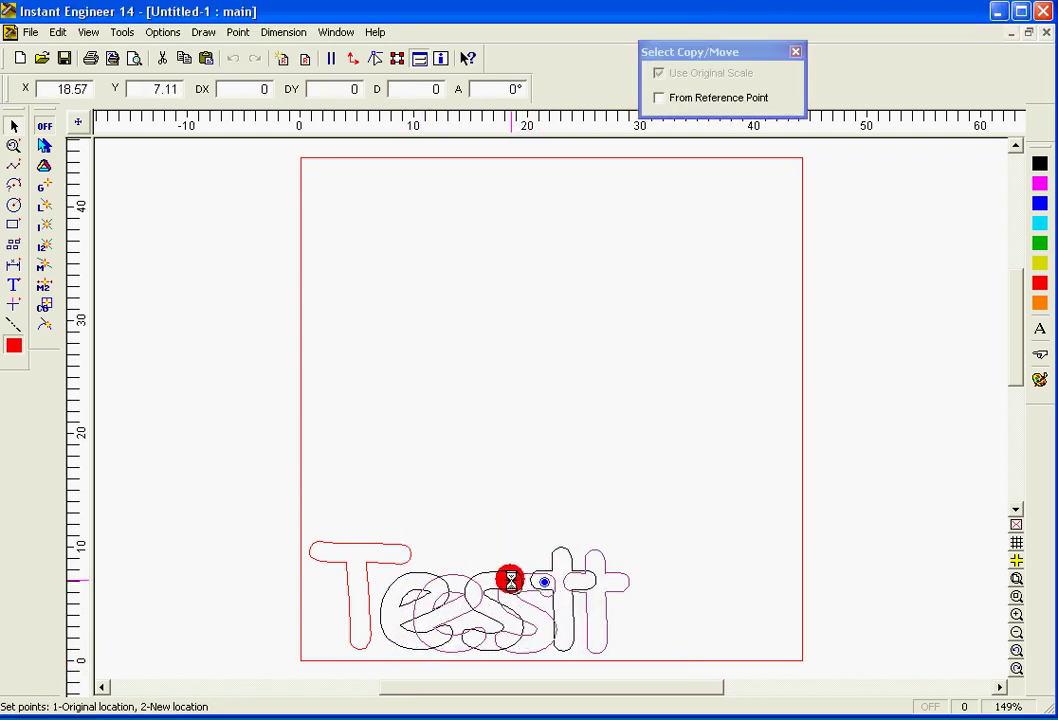
left_click(509, 581)
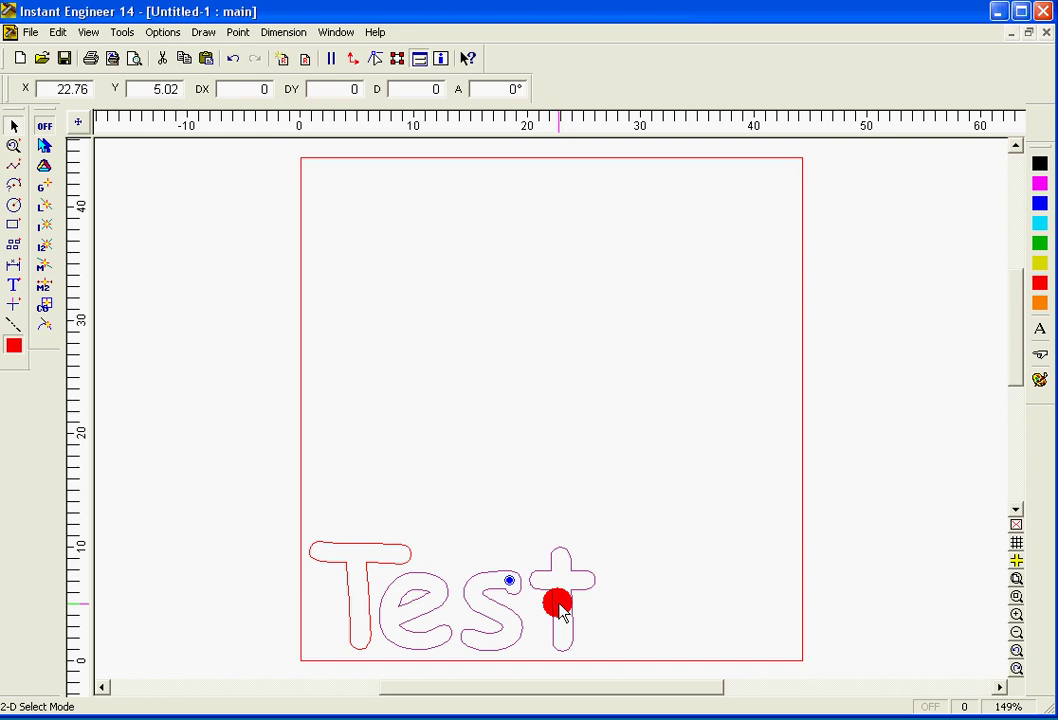
left_click(728, 505)
Step: Select the final 't' and move it higher up on the page
left_click_drag(700, 470, 527, 660)
key("ctrl+m")
left_click(609, 565)
left_click(647, 396)
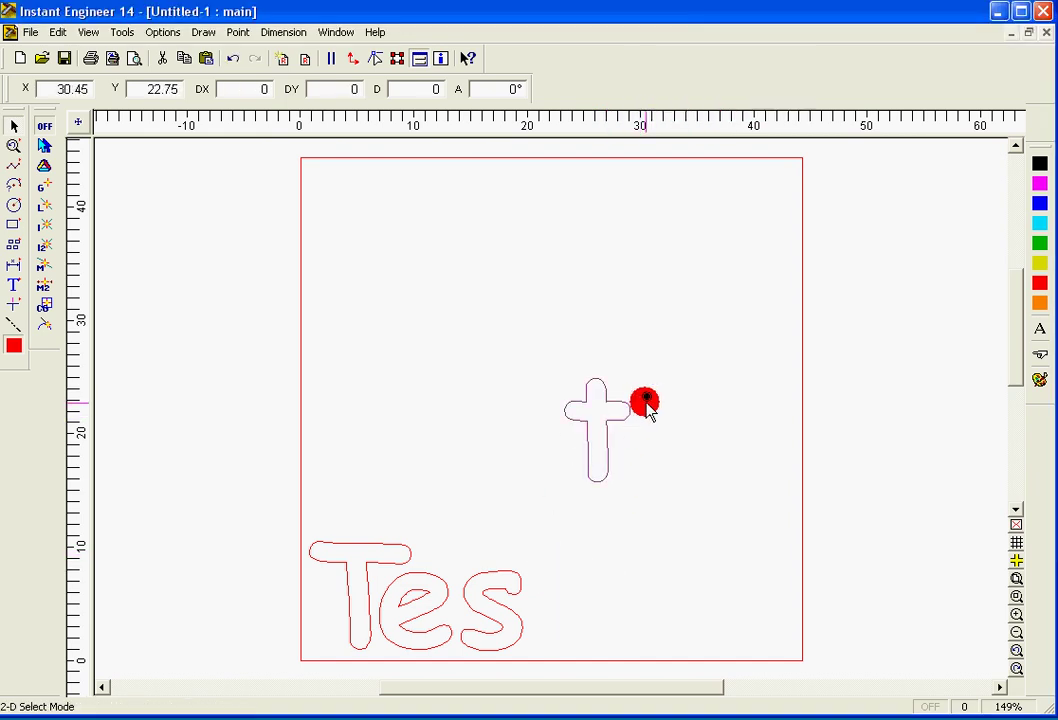
Step: Rotate the 't' about 205° and move it back right after 'Tes'
key("ctrl+r")
left_click(646, 398)
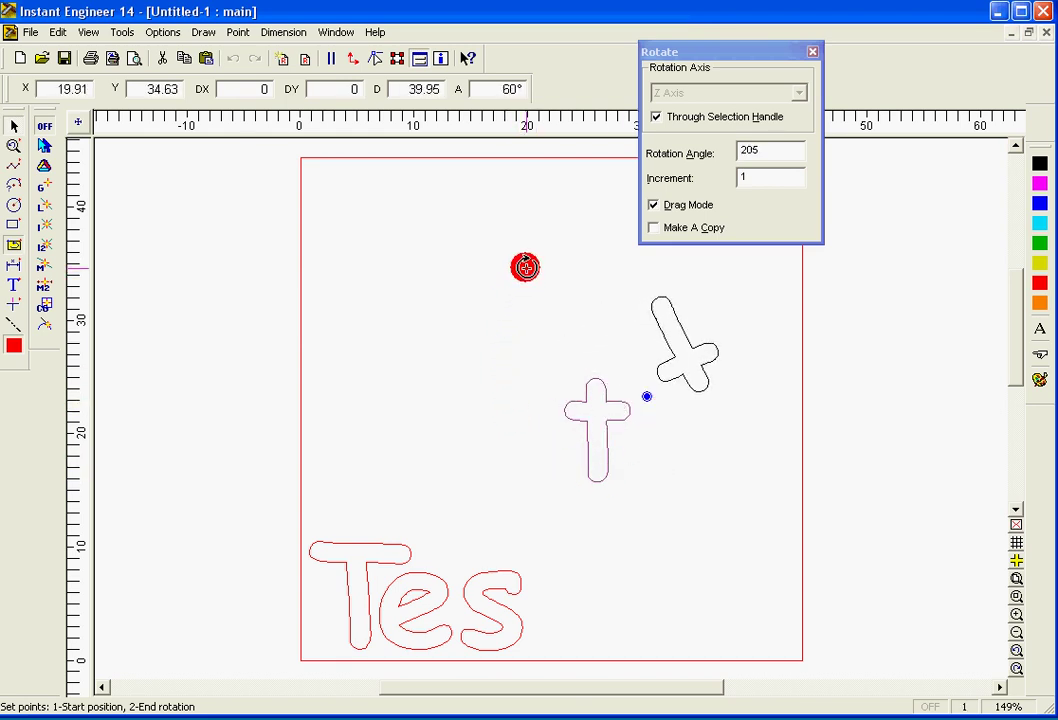
left_click(595, 248)
key("ctrl+m")
left_click(648, 398)
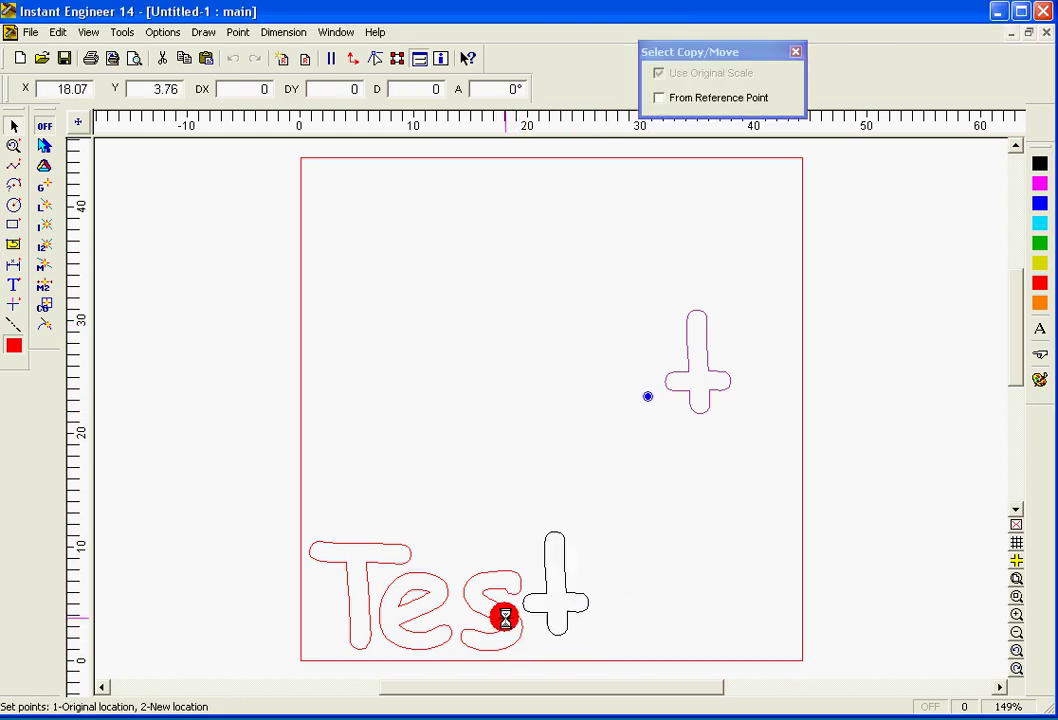
left_click(502, 619)
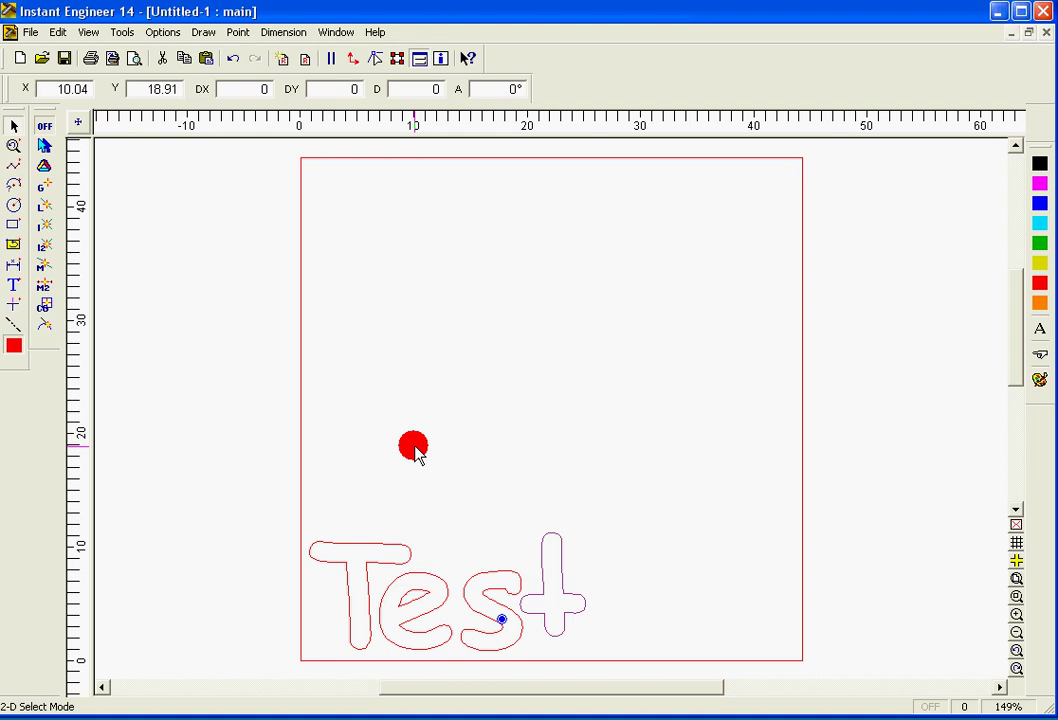
Step: Delete the border box and zoom to fit the remaining 'Test' lettering
left_click(300, 374)
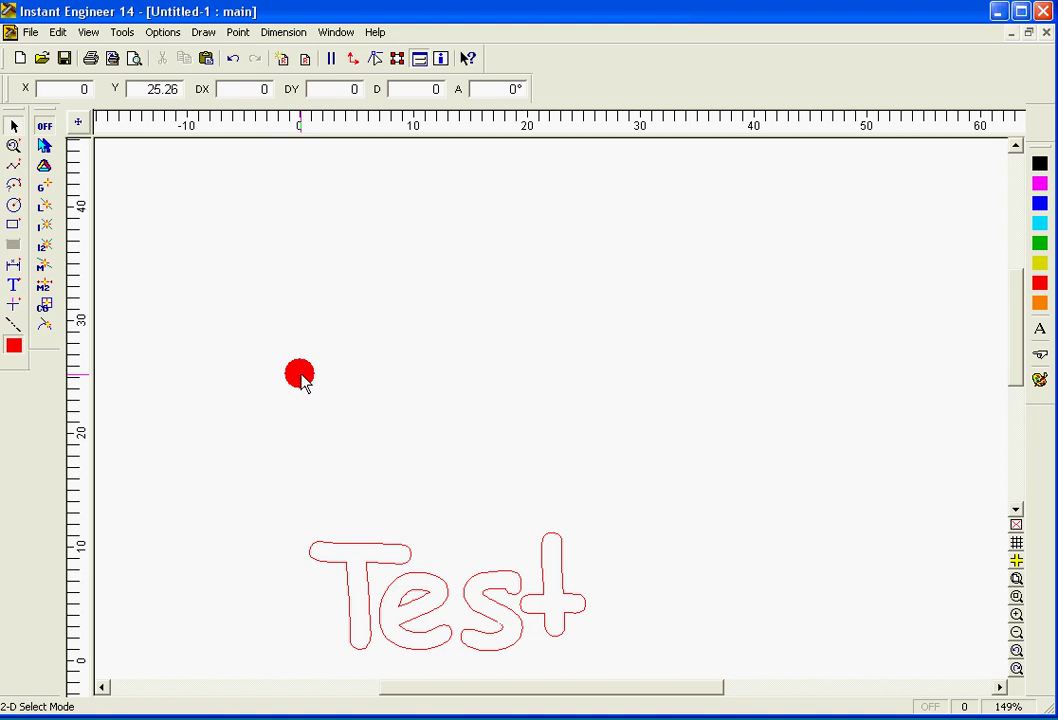
left_click(1016, 578)
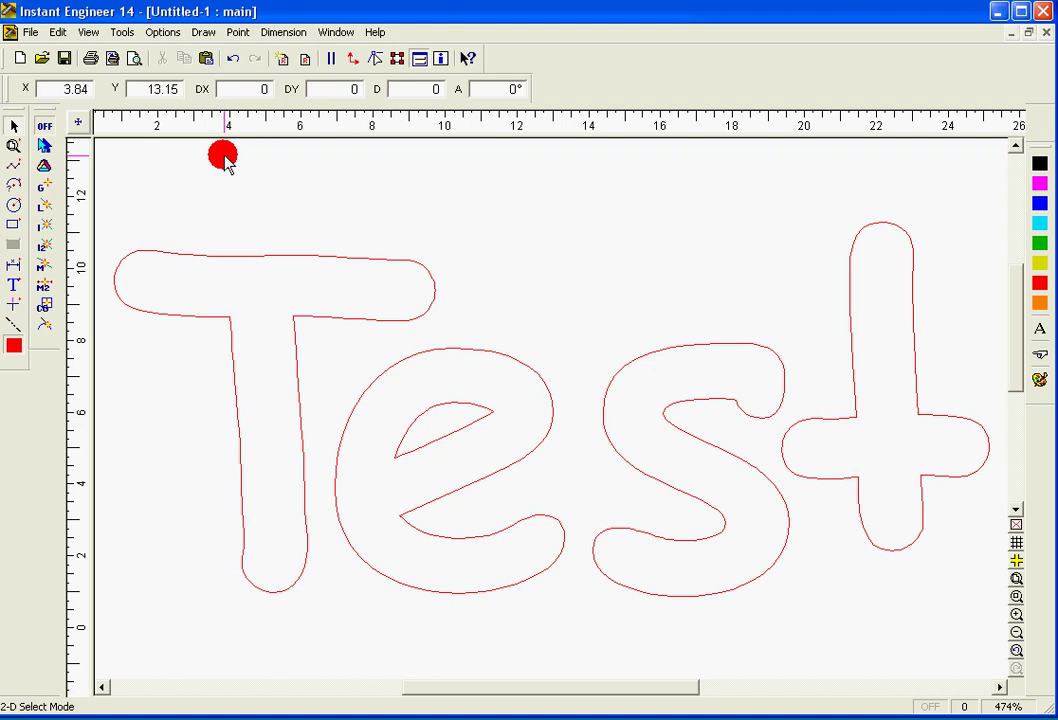
left_click(33, 34)
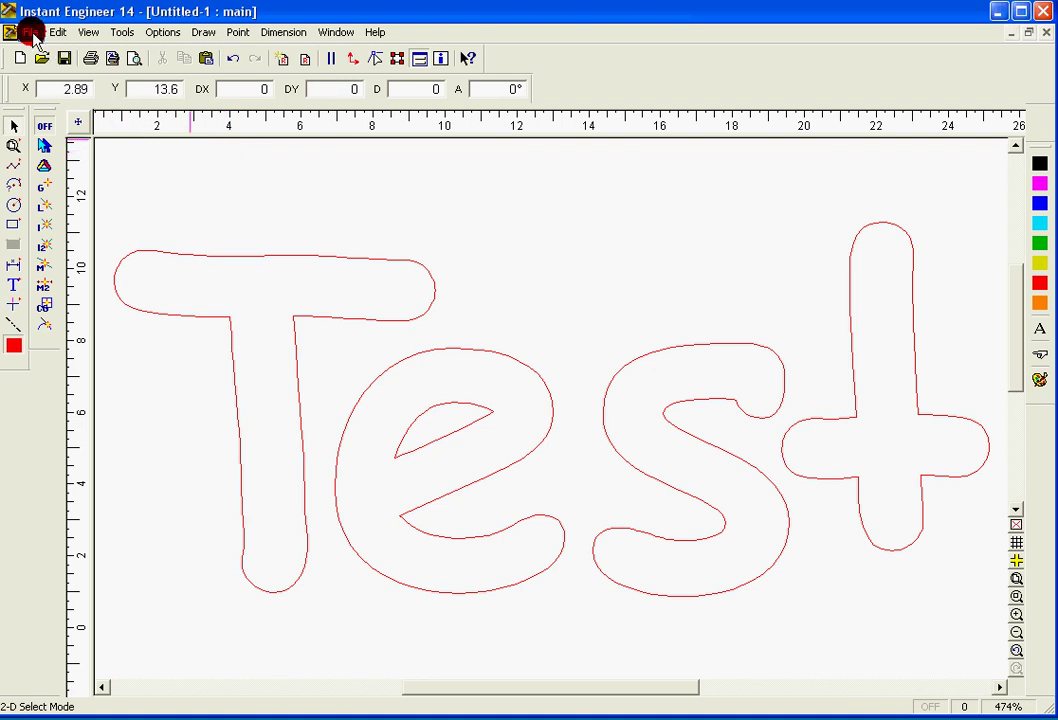
Step: Begin an export into a new 'testing' folder on Local Disk (C:)
left_click(95, 237)
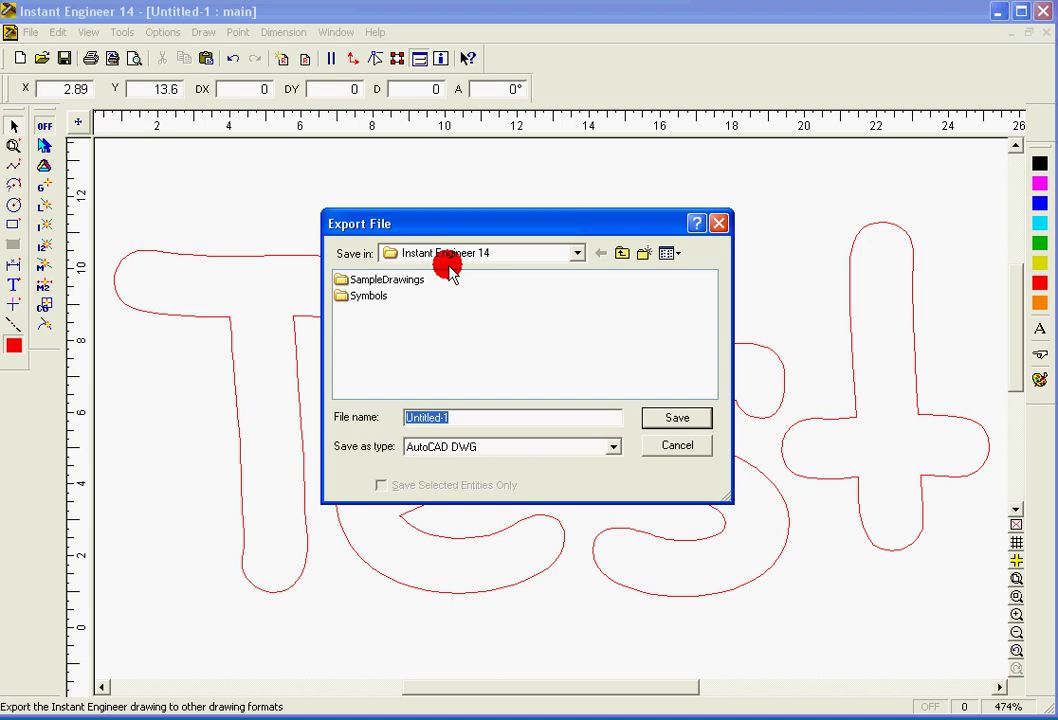
left_click(449, 256)
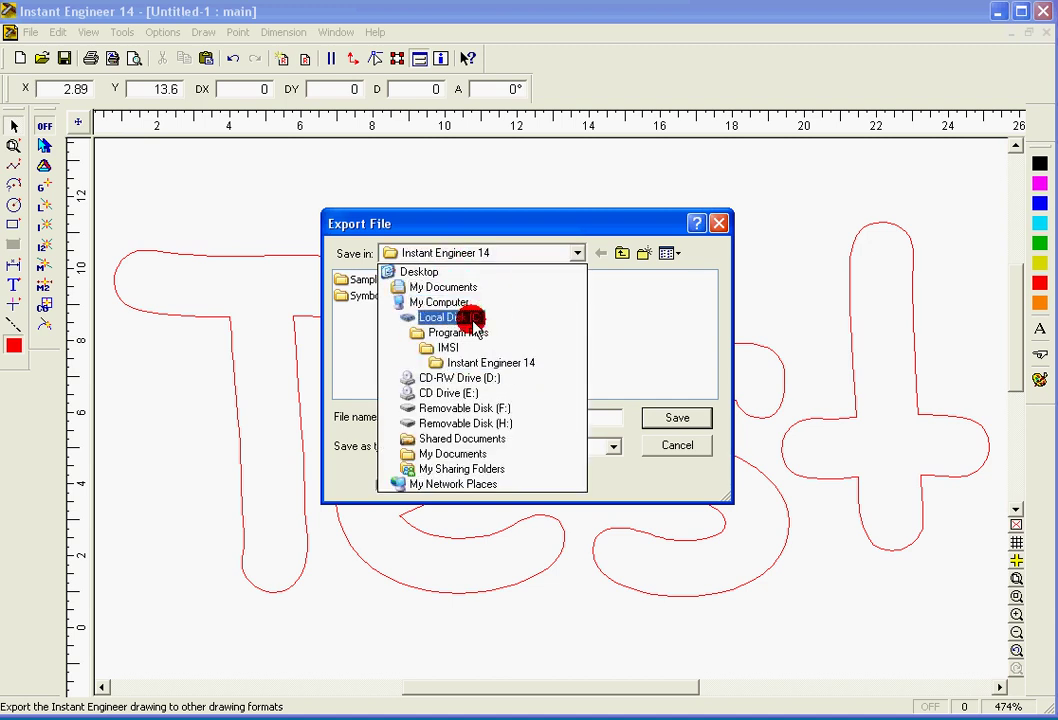
left_click(470, 318)
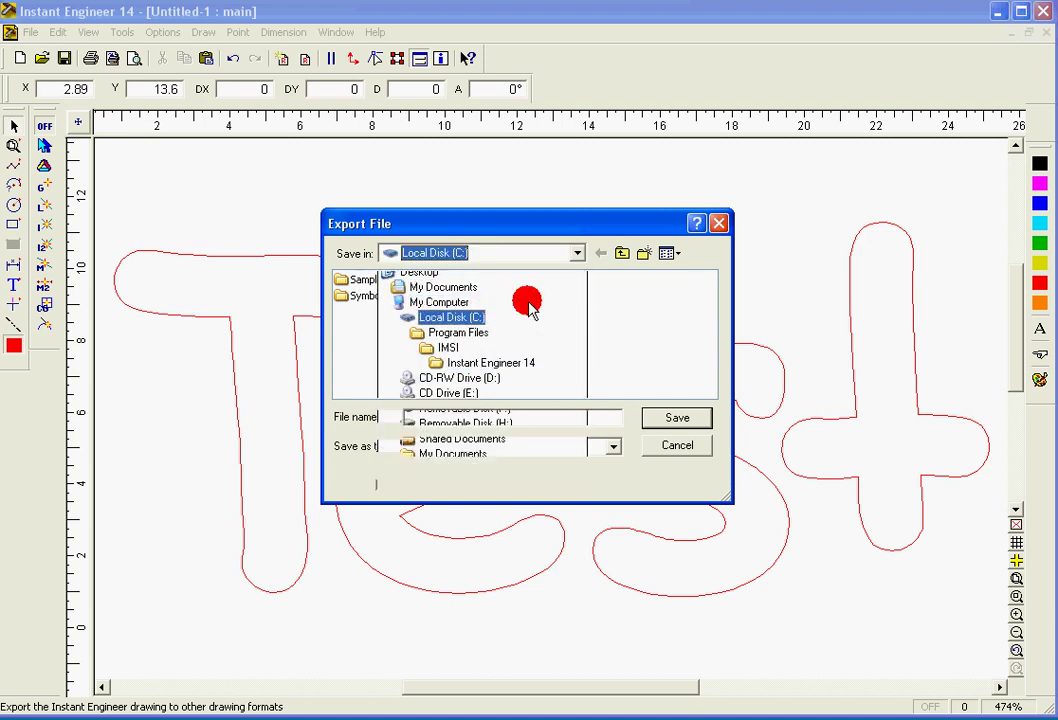
left_click(645, 256)
type("testing")
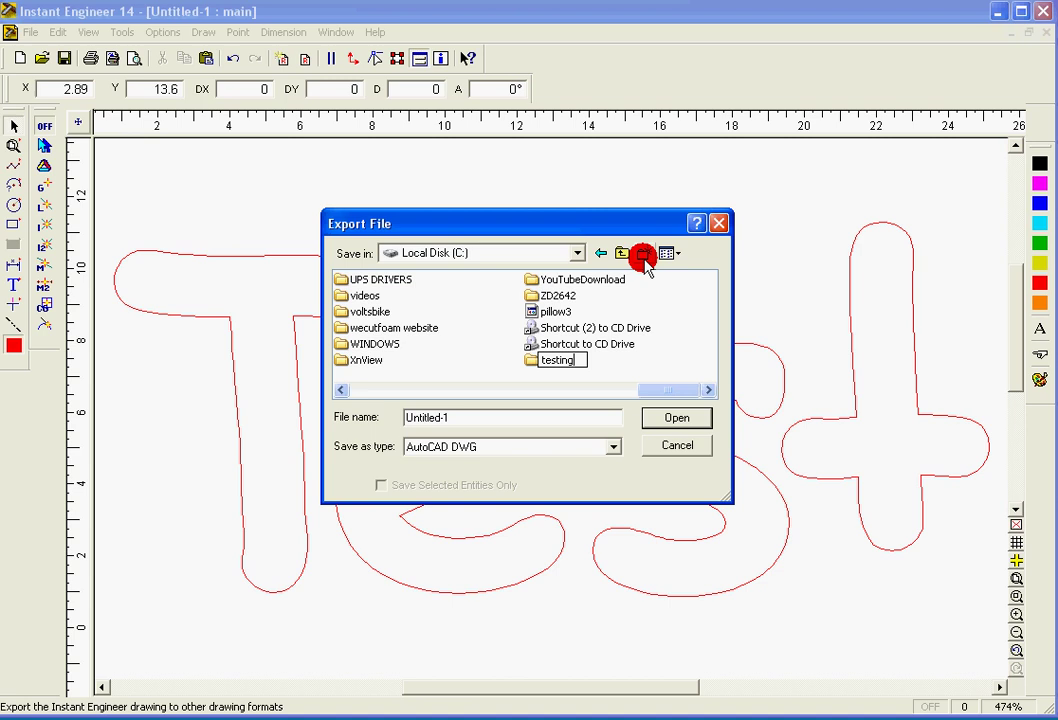
key("Return")
key("Return")
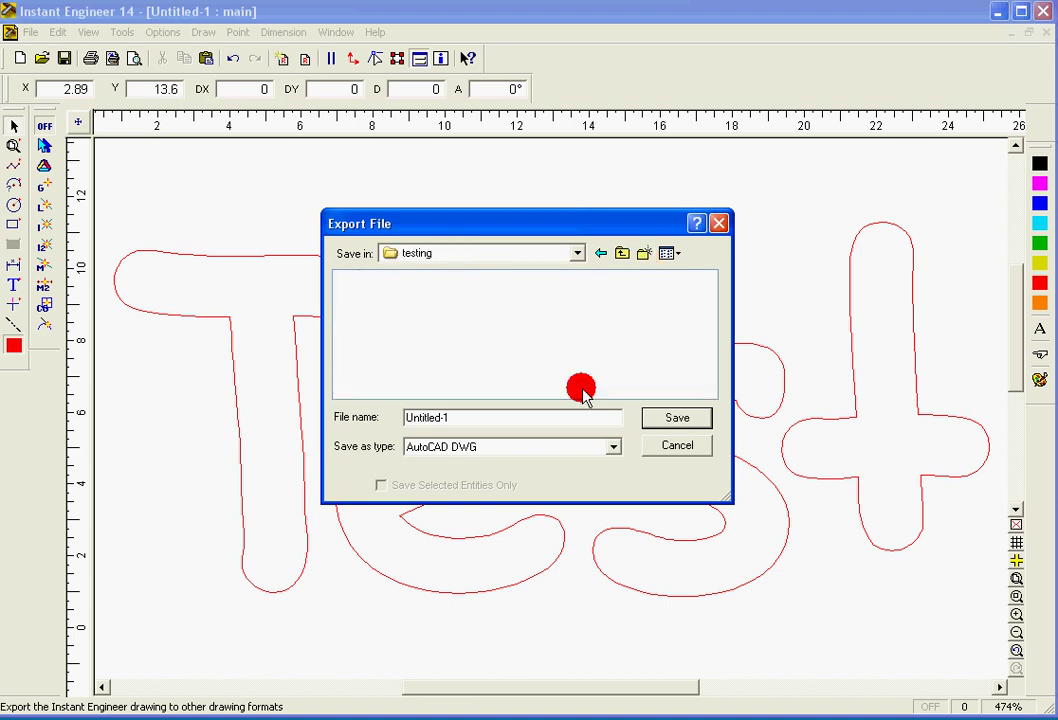
Step: Save the export as test1 in DXF File format and confirm the output settings
left_click_drag(484, 416, 329, 416)
type("test1")
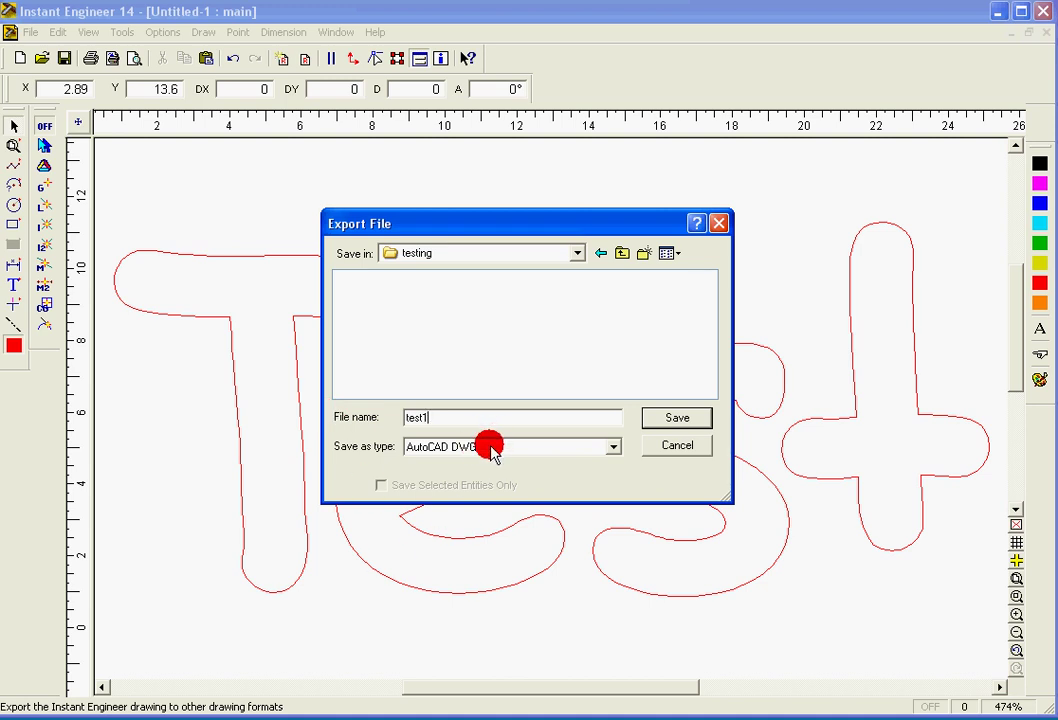
left_click(489, 448)
left_click(479, 477)
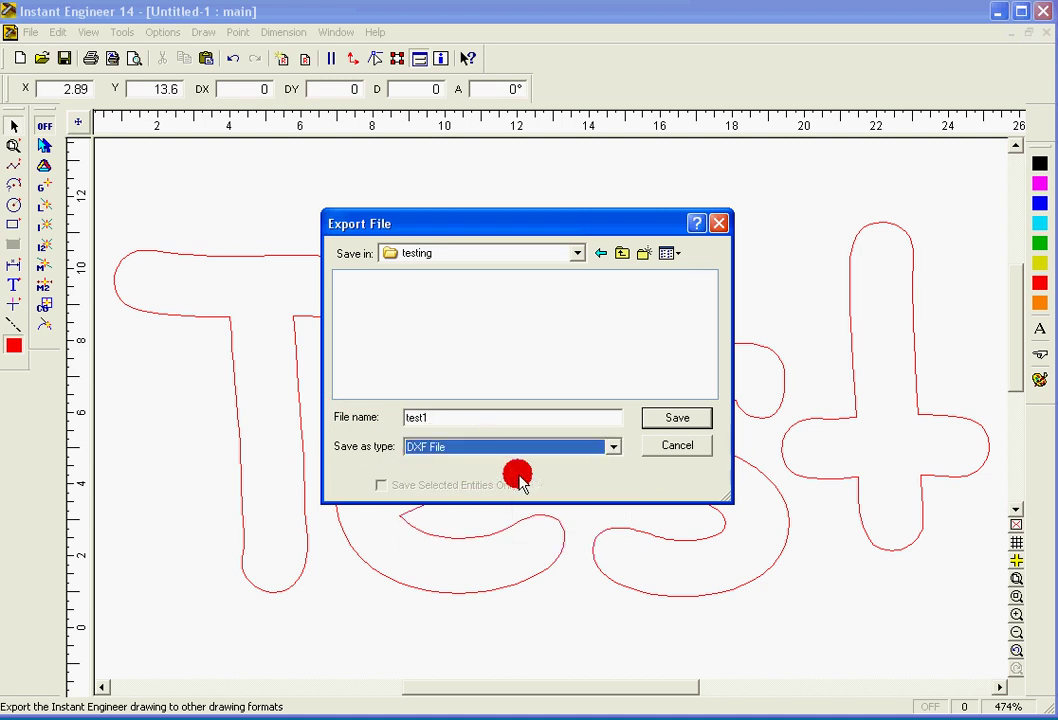
left_click(655, 421)
left_click(643, 376)
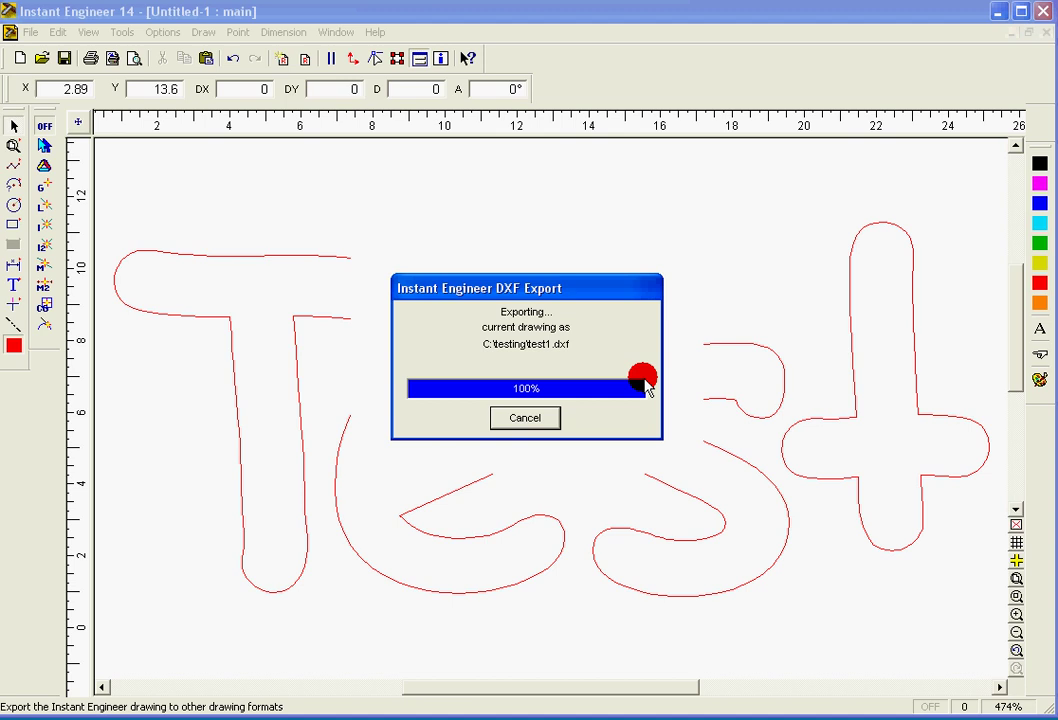